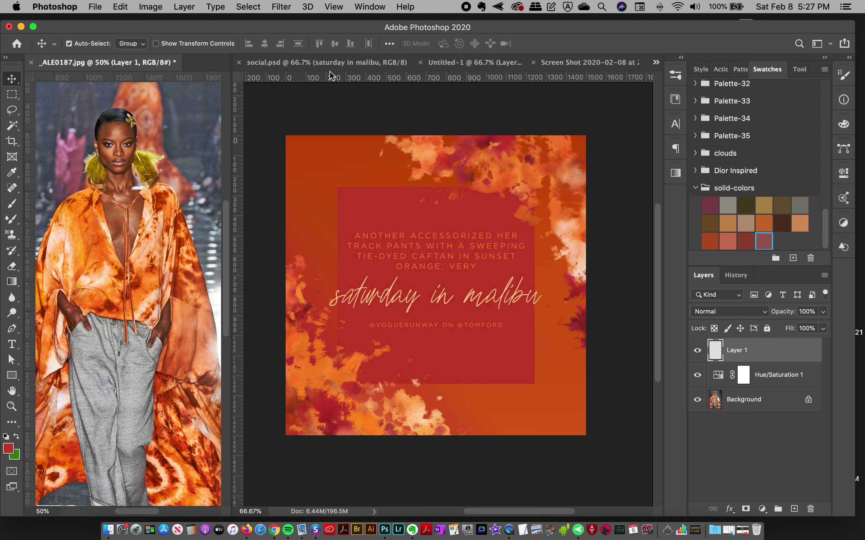
Add an empty Layer 3 above Untitled-1's orange gradient and load the 395 px tie-dye 1 brush
{"action": "scroll", "coordinate": [224, 232], "scroll_direction": "up", "scroll_amount": 2}
{"action": "scroll", "coordinate": [224, 232], "scroll_direction": "down", "scroll_amount": 2}
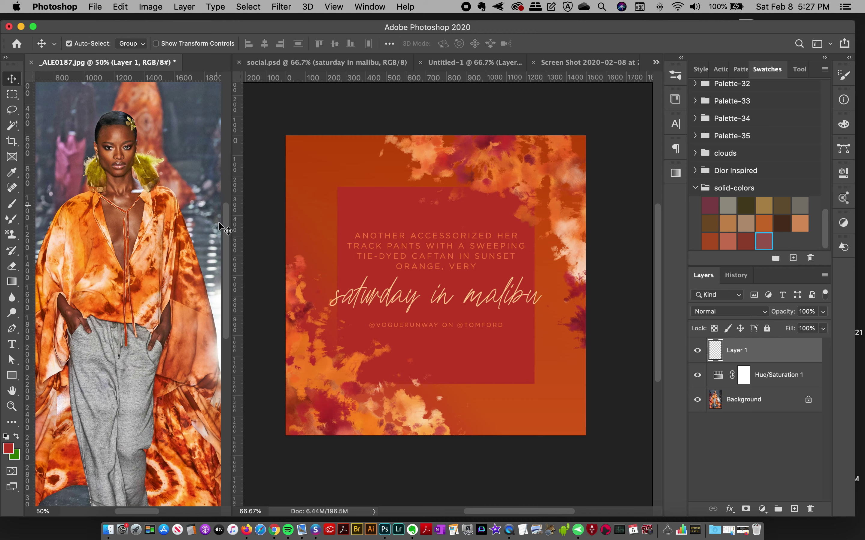
{"action": "scroll", "coordinate": [225, 243], "scroll_direction": "down", "scroll_amount": 4}
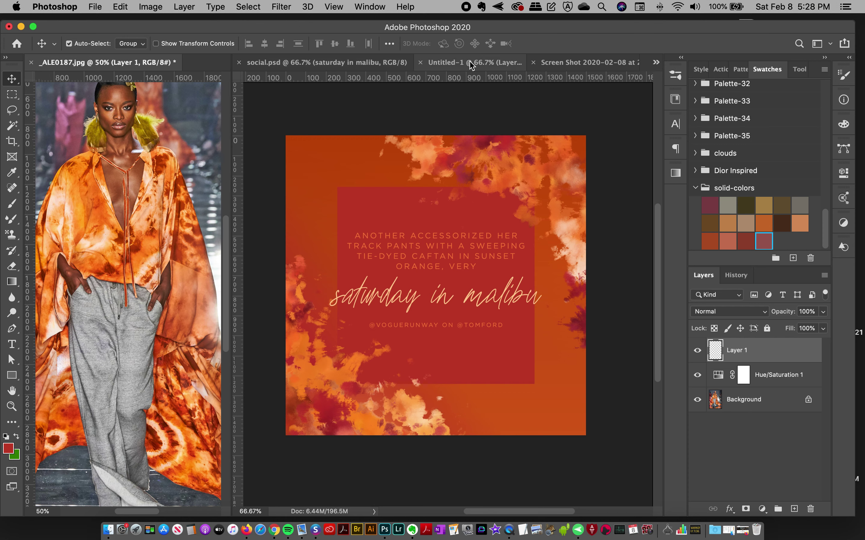
{"action": "left_click", "coordinate": [444, 67]}
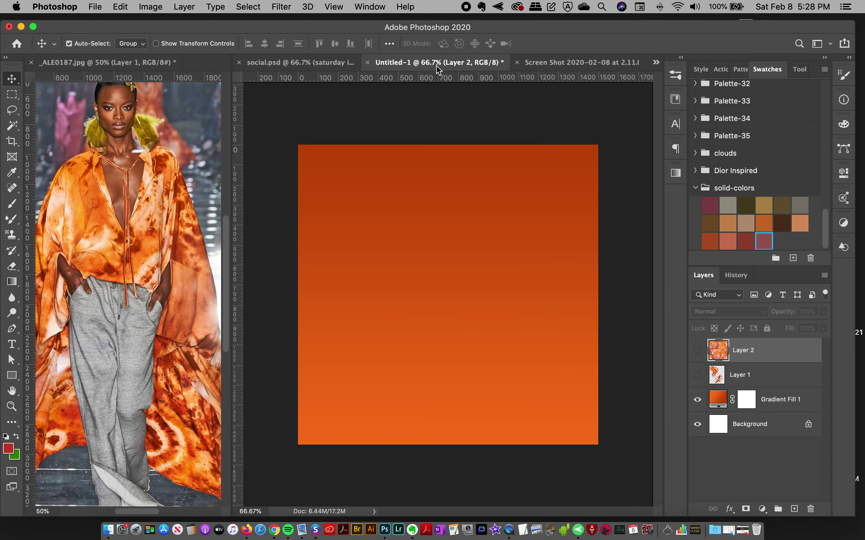
{"action": "left_click", "coordinate": [793, 508]}
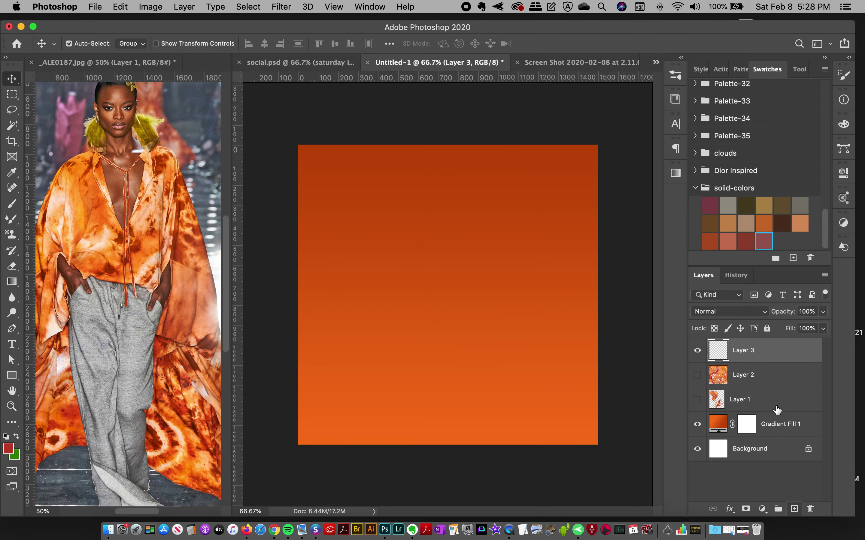
{"action": "left_click", "coordinate": [675, 75]}
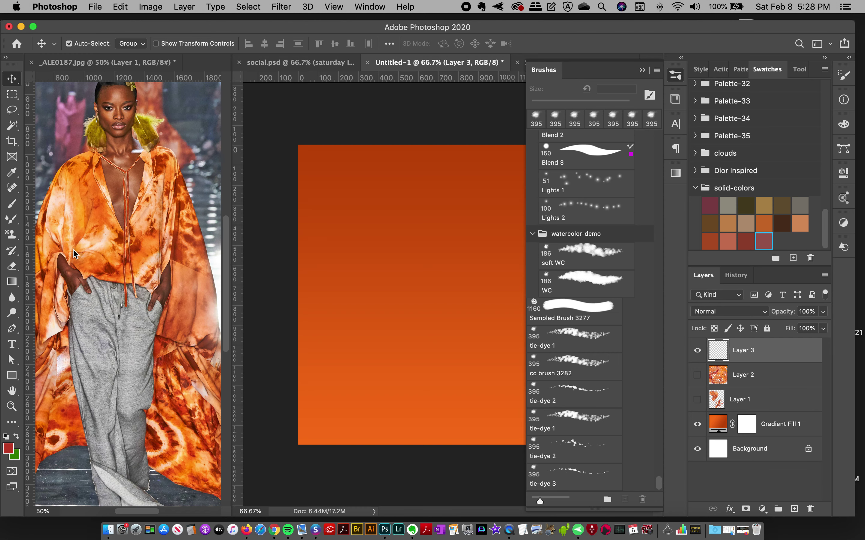
{"action": "left_click", "coordinate": [12, 235]}
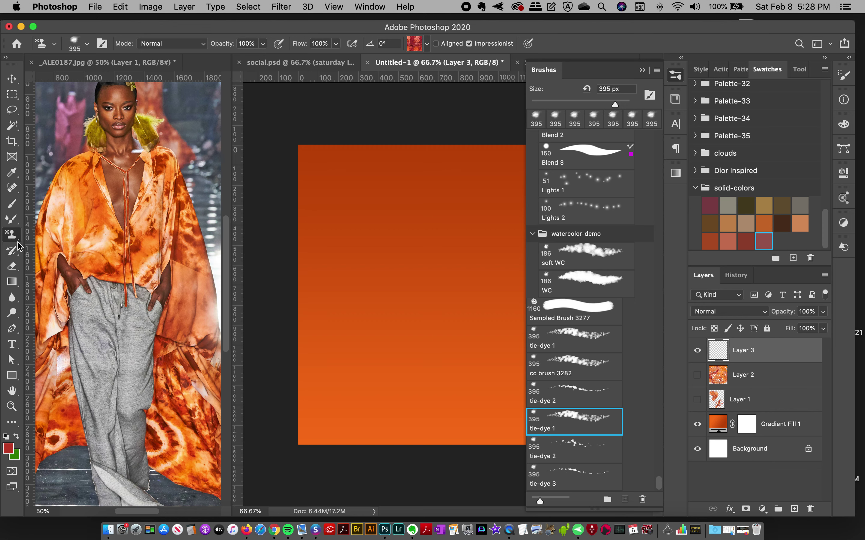
Use Pattern Stamp with the 395 px tie-dye tip to paint a reddish S-curve on the upper left
{"action": "left_click_drag", "start_coordinate": [11, 243], "coordinate": [89, 236]}
{"action": "left_click", "coordinate": [573, 424]}
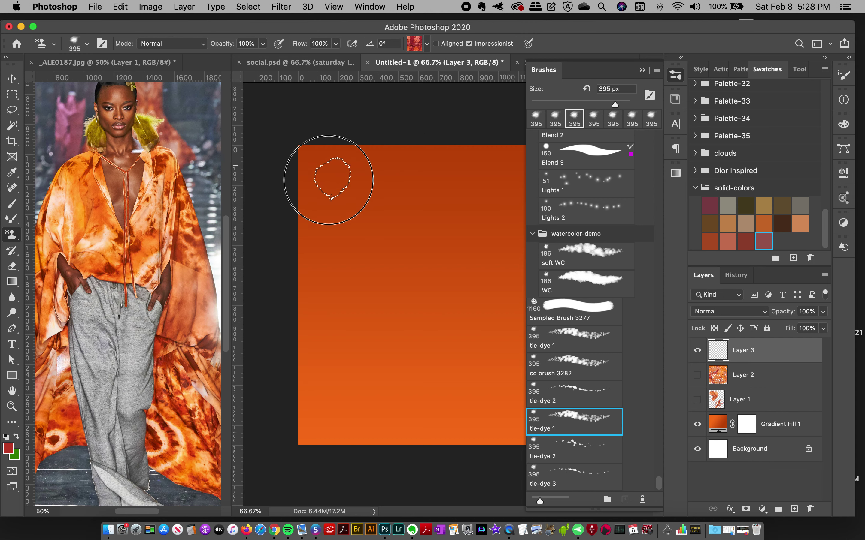
{"action": "mouse_move", "coordinate": [316, 217]}
{"action": "left_mouse_down"}
{"action": "mouse_move", "coordinate": [351, 211]}
{"action": "mouse_move", "coordinate": [384, 222]}
{"action": "mouse_move", "coordinate": [402, 247]}
{"action": "mouse_move", "coordinate": [392, 269]}
{"action": "mouse_move", "coordinate": [351, 277]}
{"action": "mouse_move", "coordinate": [328, 294]}
{"action": "mouse_move", "coordinate": [339, 316]}
{"action": "mouse_move", "coordinate": [395, 336]}
{"action": "mouse_move", "coordinate": [386, 364]}
{"action": "mouse_move", "coordinate": [331, 387]}
{"action": "mouse_move", "coordinate": [367, 426]}
{"action": "mouse_move", "coordinate": [340, 397]}
{"action": "mouse_move", "coordinate": [357, 421]}
{"action": "left_mouse_up"}
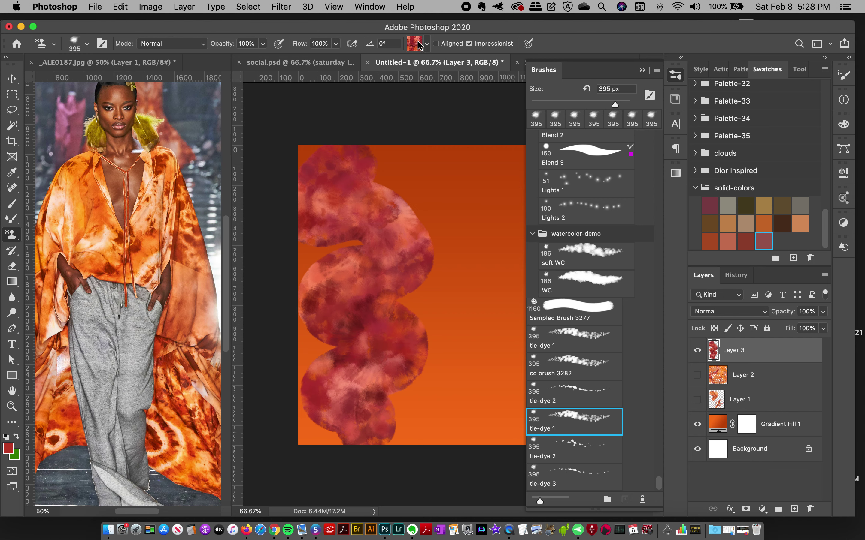
Switch the source pattern to fashion-3 and paint orange tie-dye strokes over the S-curve
{"action": "left_click", "coordinate": [420, 44]}
{"action": "left_click", "coordinate": [396, 190]}
{"action": "key", "text": "Return"}
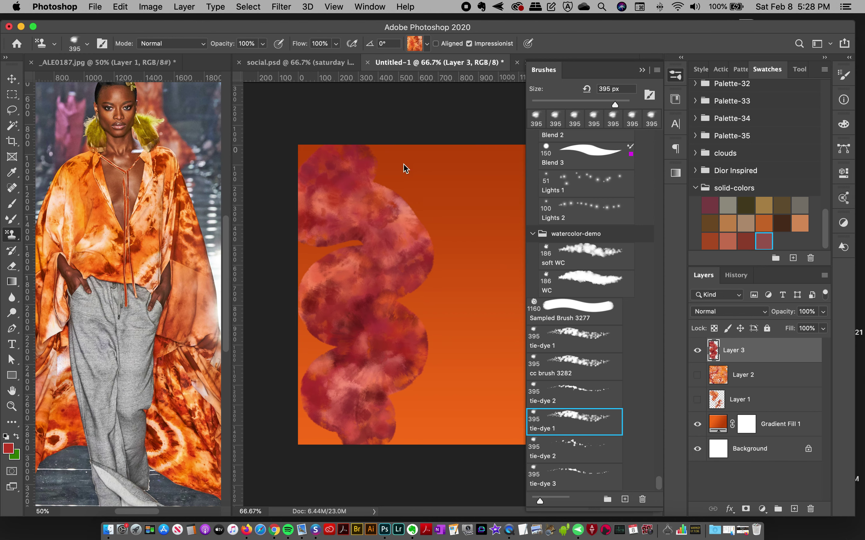
{"action": "mouse_move", "coordinate": [396, 158]}
{"action": "left_mouse_down"}
{"action": "mouse_move", "coordinate": [381, 178]}
{"action": "mouse_move", "coordinate": [404, 247]}
{"action": "mouse_move", "coordinate": [369, 284]}
{"action": "mouse_move", "coordinate": [395, 289]}
{"action": "mouse_move", "coordinate": [411, 312]}
{"action": "mouse_move", "coordinate": [399, 357]}
{"action": "mouse_move", "coordinate": [380, 384]}
{"action": "mouse_move", "coordinate": [410, 386]}
{"action": "mouse_move", "coordinate": [440, 461]}
{"action": "left_mouse_up"}
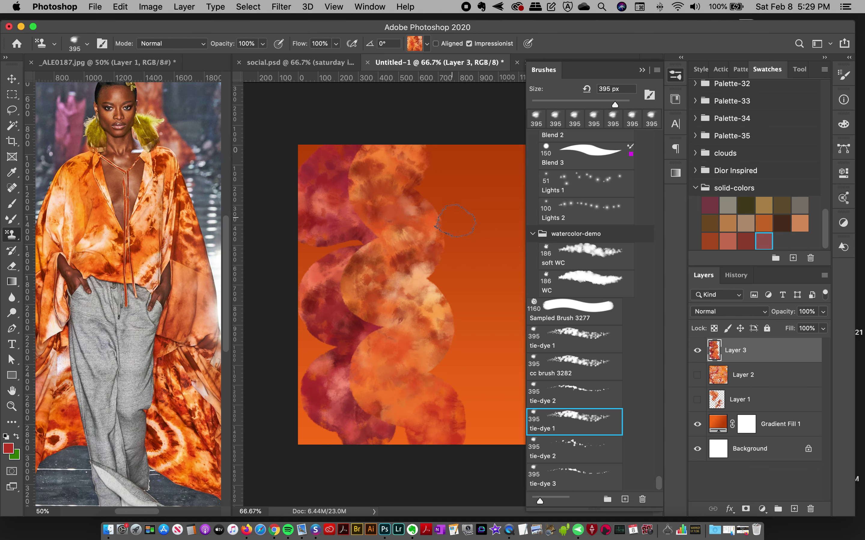
{"action": "left_click", "coordinate": [415, 43]}
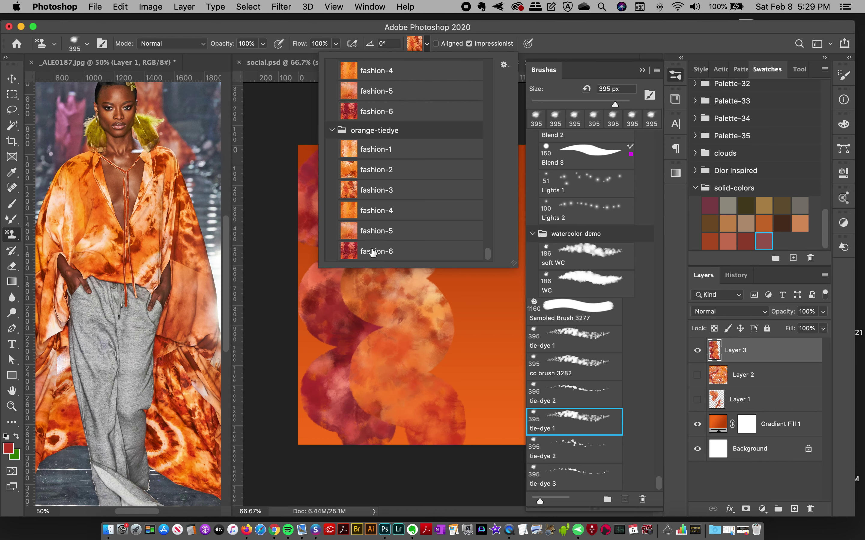
Select the tie-dye 2 brush preset
{"action": "left_click", "coordinate": [510, 33]}
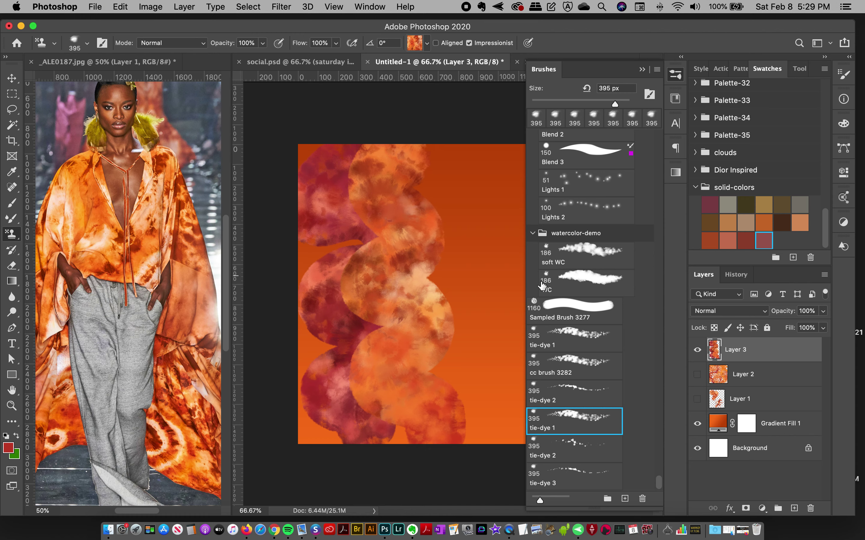
{"action": "left_click", "coordinate": [582, 452]}
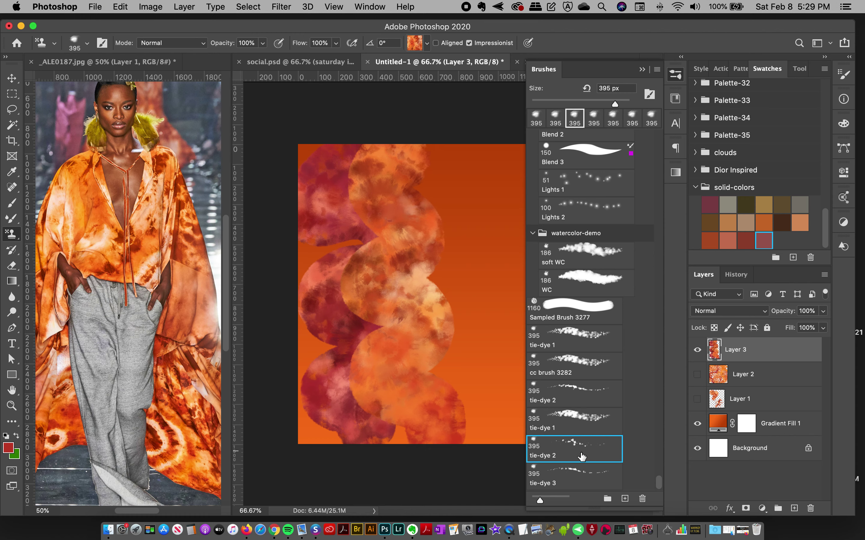
{"action": "left_click", "coordinate": [674, 75]}
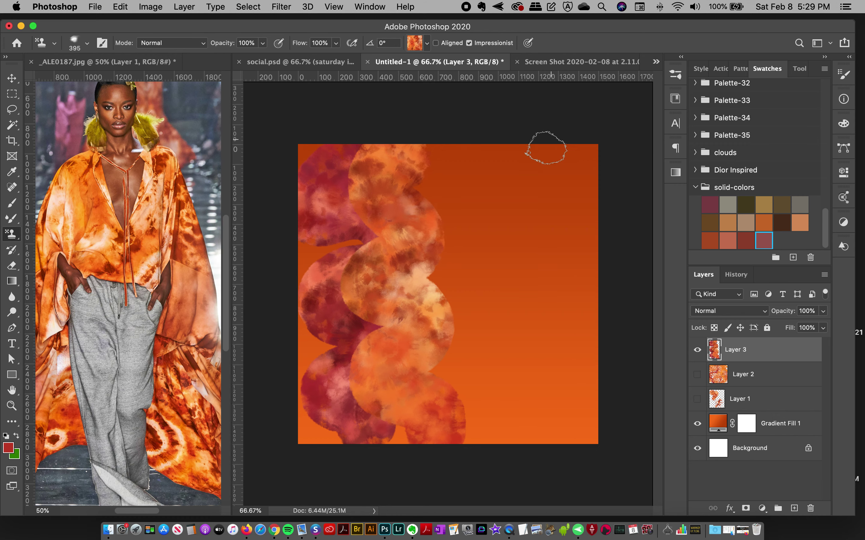
Make the _ALE0187.jpg runway photo the active document and pick the Rectangular Marquee tool
{"action": "left_click", "coordinate": [131, 63]}
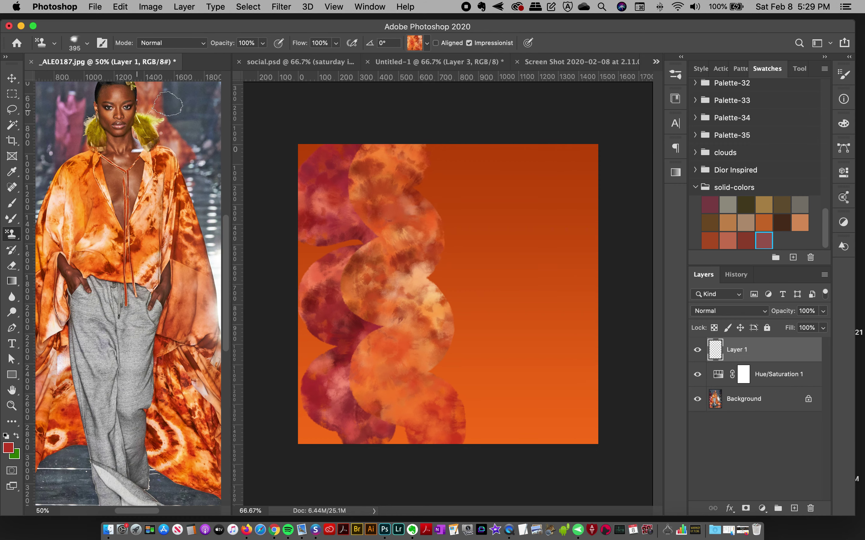
{"action": "left_click", "coordinate": [427, 43]}
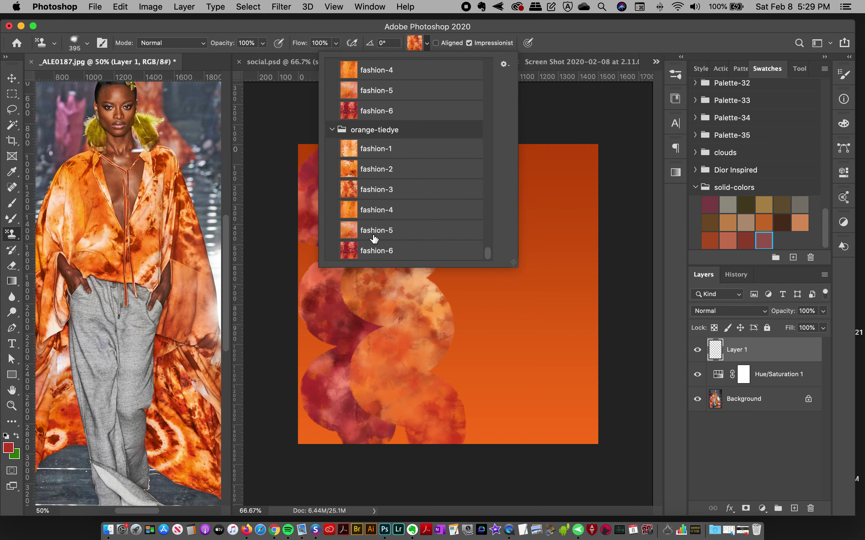
{"action": "left_click", "coordinate": [431, 29]}
{"action": "left_click", "coordinate": [12, 77]}
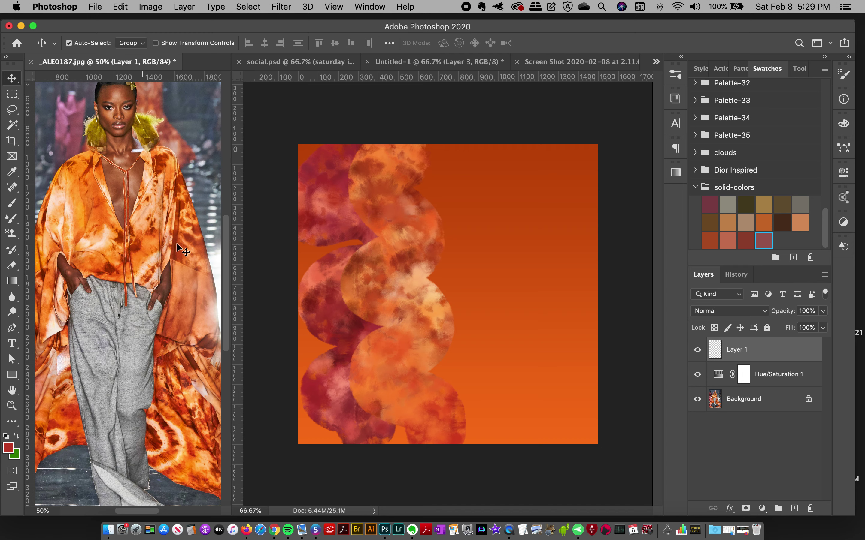
{"action": "left_click_drag", "start_coordinate": [11, 94], "coordinate": [68, 95]}
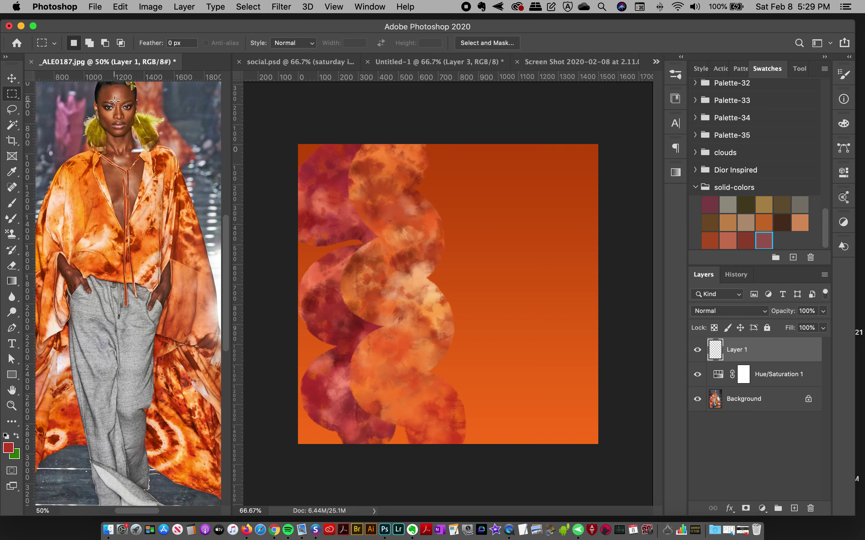
Define a 227 × 215 px patch of the model's tie-dye top as Pattern 1450
{"action": "left_click_drag", "start_coordinate": [89, 243], "coordinate": [124, 274]}
{"action": "left_click_drag", "start_coordinate": [117, 9], "coordinate": [141, 337]}
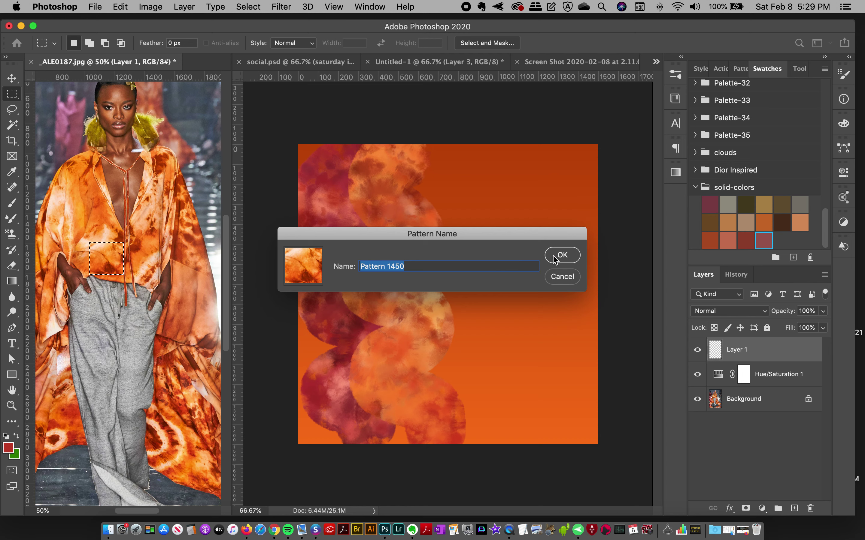
{"action": "left_click", "coordinate": [554, 257]}
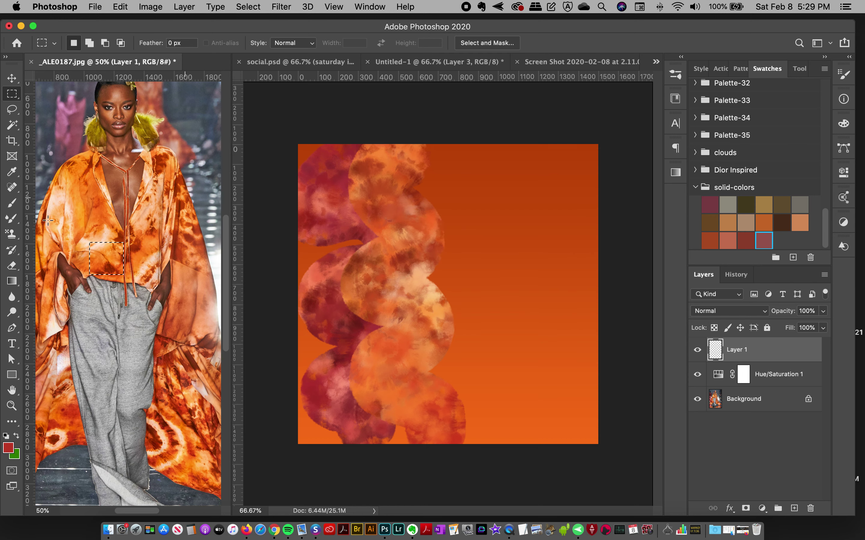
{"action": "left_click", "coordinate": [11, 238]}
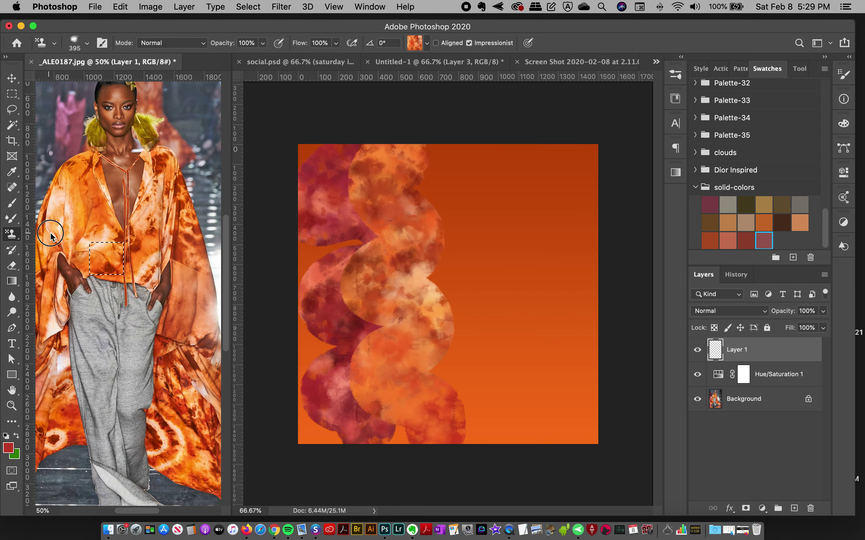
Set Pattern 1437 as the Pattern Stamp source
{"action": "left_click", "coordinate": [415, 40]}
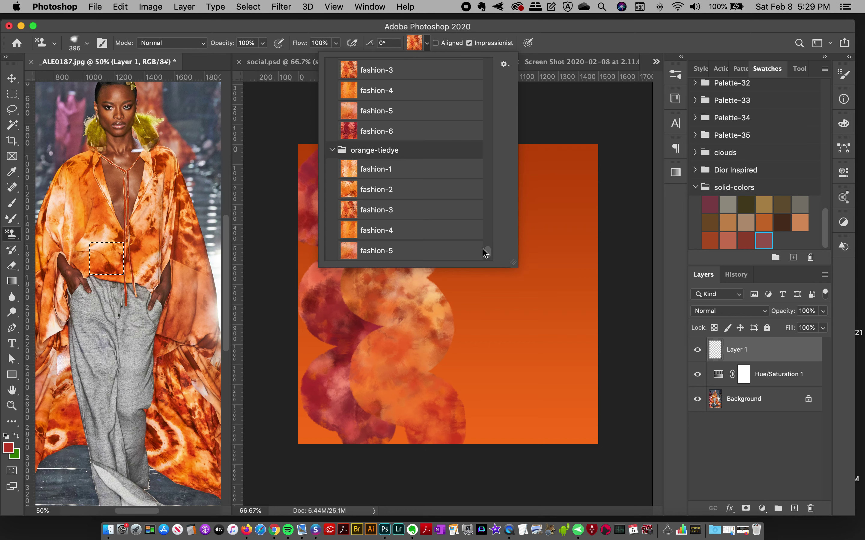
{"action": "mouse_move", "coordinate": [485, 252]}
{"action": "left_mouse_down"}
{"action": "mouse_move", "coordinate": [472, 270]}
{"action": "mouse_move", "coordinate": [487, 246]}
{"action": "left_mouse_up"}
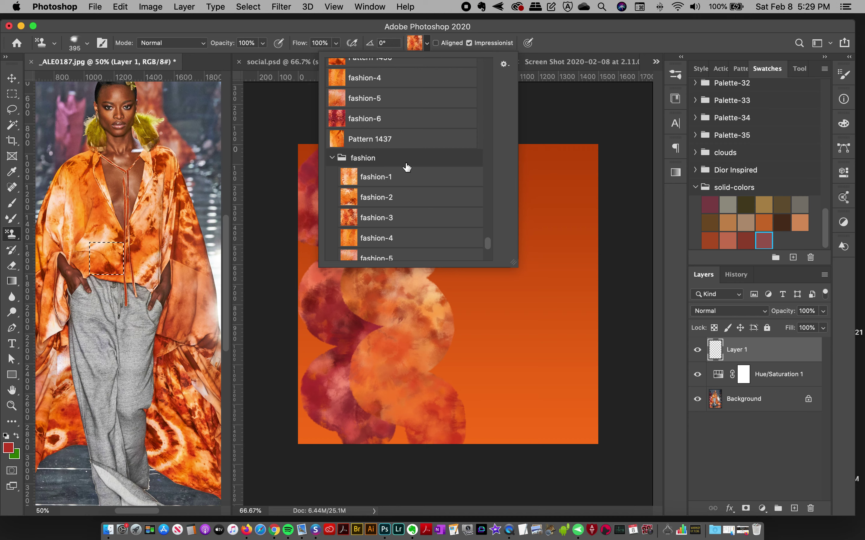
{"action": "left_click", "coordinate": [376, 141]}
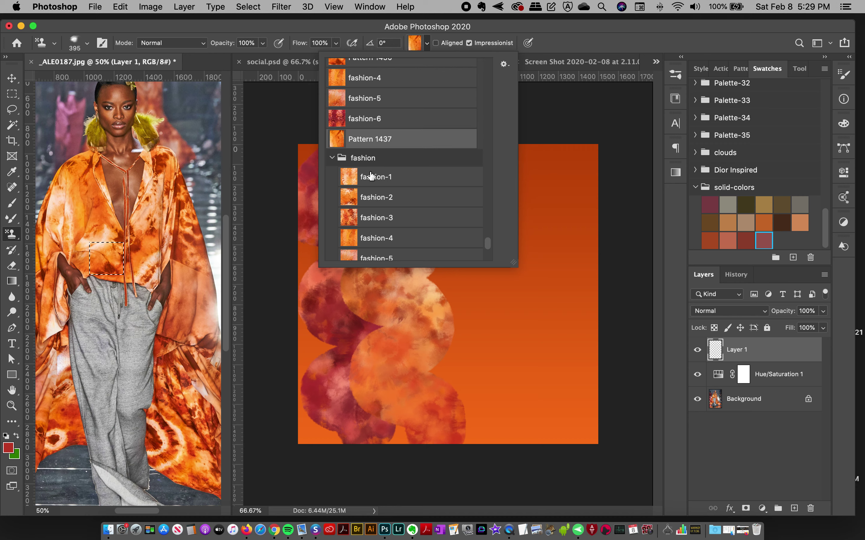
{"action": "left_click", "coordinate": [414, 46]}
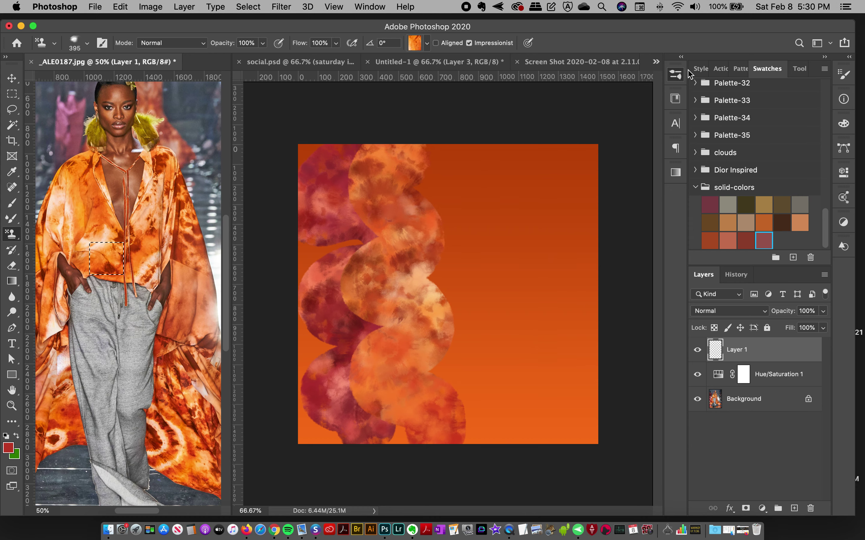
Switch to the tie-dye 3 brush and stamp pale orange strokes on Untitled-1's right side
{"action": "left_click", "coordinate": [675, 74]}
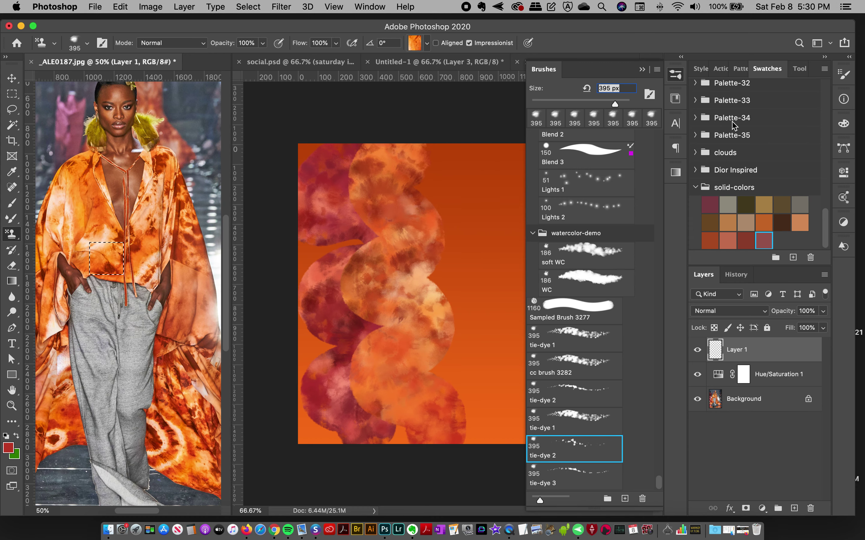
{"action": "left_click", "coordinate": [570, 476]}
{"action": "left_click", "coordinate": [674, 75]}
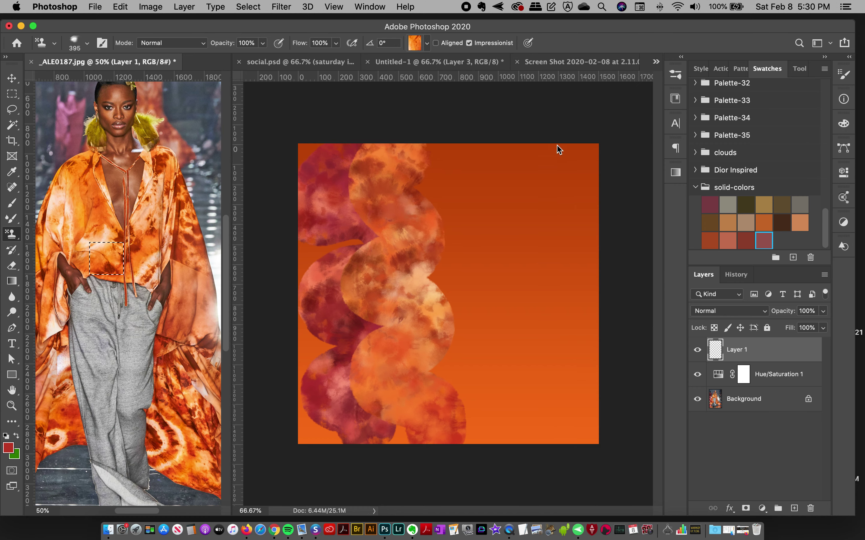
{"action": "left_click", "coordinate": [517, 130]}
{"action": "mouse_move", "coordinate": [517, 130]}
{"action": "left_mouse_down"}
{"action": "mouse_move", "coordinate": [504, 152]}
{"action": "mouse_move", "coordinate": [517, 175]}
{"action": "mouse_move", "coordinate": [542, 180]}
{"action": "mouse_move", "coordinate": [559, 208]}
{"action": "mouse_move", "coordinate": [511, 281]}
{"action": "mouse_move", "coordinate": [523, 306]}
{"action": "mouse_move", "coordinate": [571, 330]}
{"action": "mouse_move", "coordinate": [566, 358]}
{"action": "mouse_move", "coordinate": [520, 415]}
{"action": "mouse_move", "coordinate": [525, 435]}
{"action": "mouse_move", "coordinate": [607, 463]}
{"action": "left_mouse_up"}
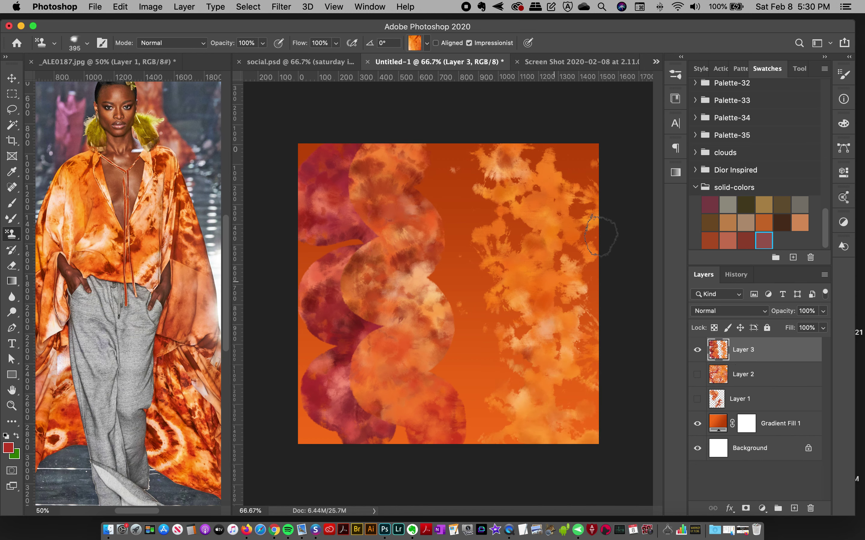
Paint the red fashion-6 pattern over the canvas's upper right in pink-orange
{"action": "left_click", "coordinate": [413, 44]}
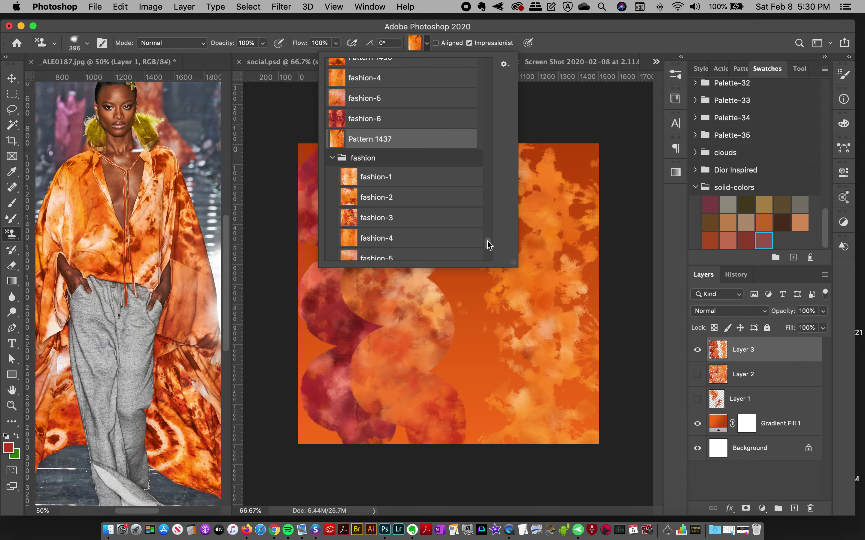
{"action": "left_click_drag", "start_coordinate": [488, 242], "coordinate": [488, 247]}
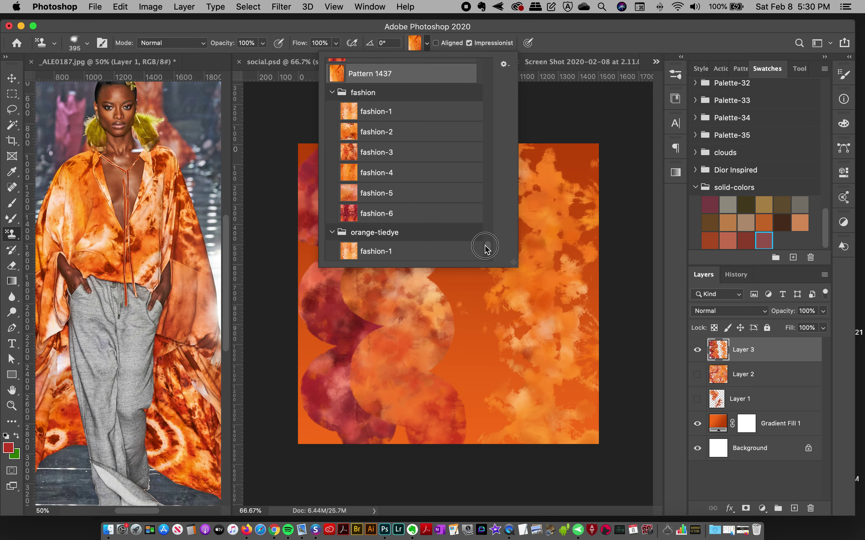
{"action": "left_click", "coordinate": [378, 211]}
{"action": "left_click", "coordinate": [555, 41]}
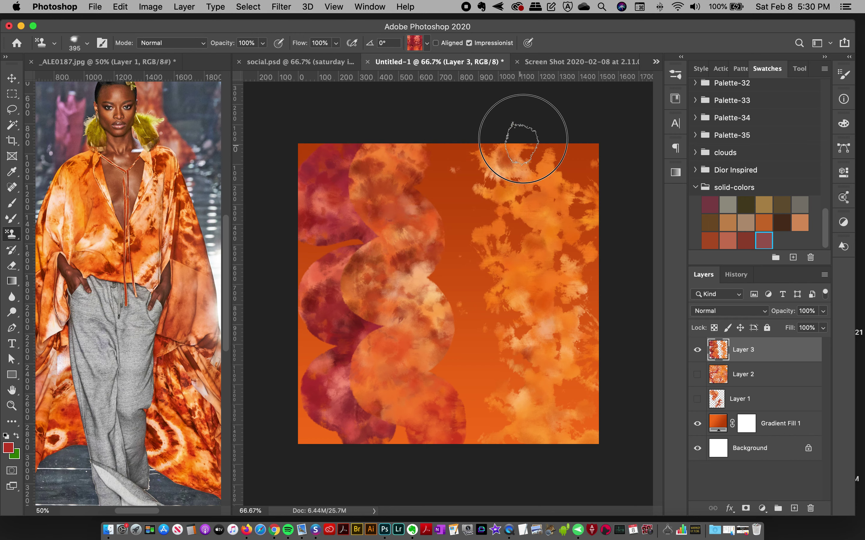
{"action": "mouse_move", "coordinate": [517, 143]}
{"action": "left_mouse_down"}
{"action": "mouse_move", "coordinate": [516, 161]}
{"action": "mouse_move", "coordinate": [554, 186]}
{"action": "mouse_move", "coordinate": [549, 208]}
{"action": "mouse_move", "coordinate": [512, 242]}
{"action": "mouse_move", "coordinate": [550, 286]}
{"action": "mouse_move", "coordinate": [562, 328]}
{"action": "left_mouse_up"}
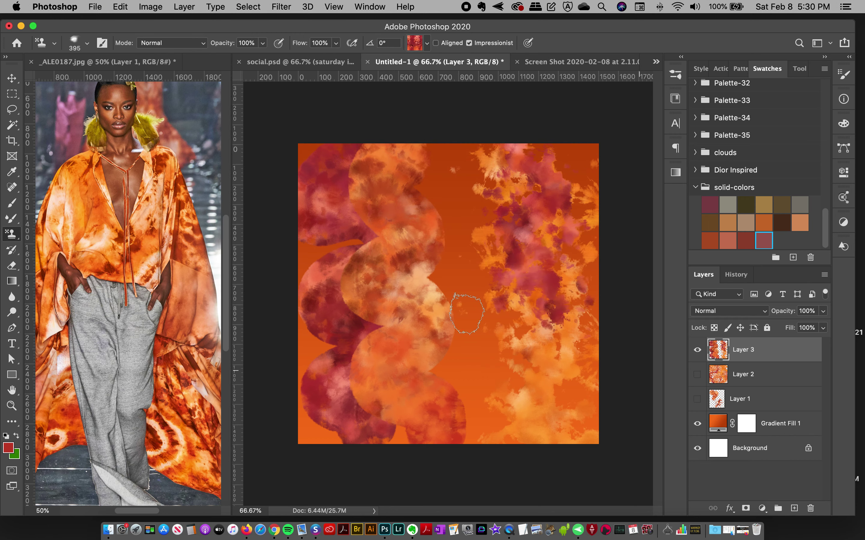
Paint the orange fashion-1 pattern up the canvas's right side, then hide Layer 3
{"action": "left_click", "coordinate": [426, 43]}
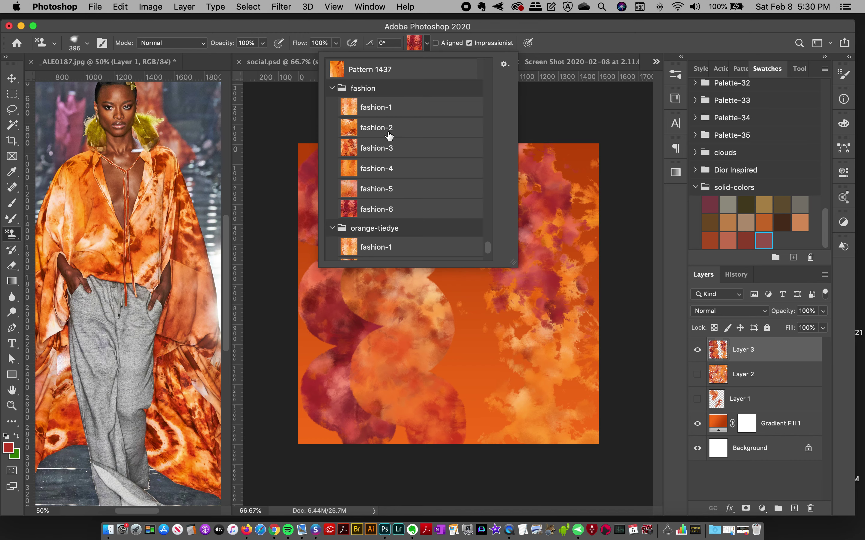
{"action": "left_click", "coordinate": [389, 109]}
{"action": "left_click", "coordinate": [561, 41]}
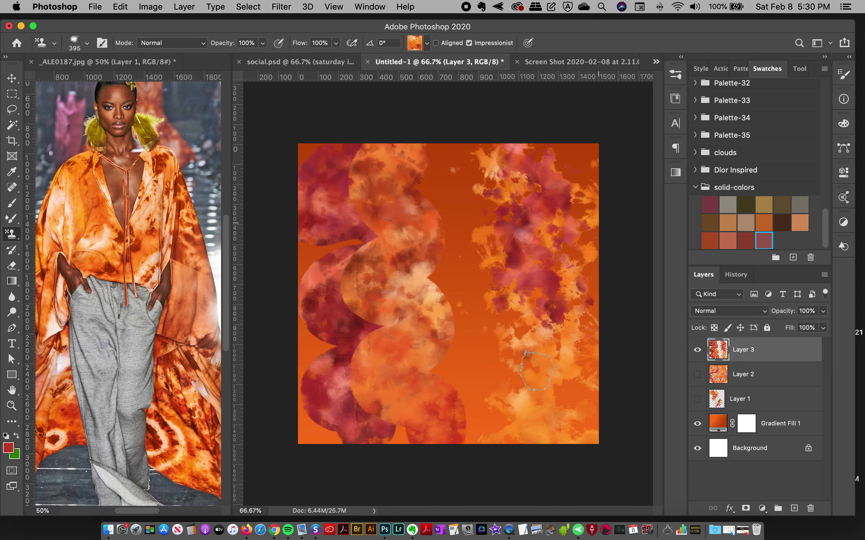
{"action": "mouse_move", "coordinate": [529, 399]}
{"action": "left_mouse_down"}
{"action": "mouse_move", "coordinate": [537, 313]}
{"action": "mouse_move", "coordinate": [571, 263]}
{"action": "mouse_move", "coordinate": [573, 197]}
{"action": "mouse_move", "coordinate": [526, 139]}
{"action": "mouse_move", "coordinate": [539, 125]}
{"action": "left_mouse_up"}
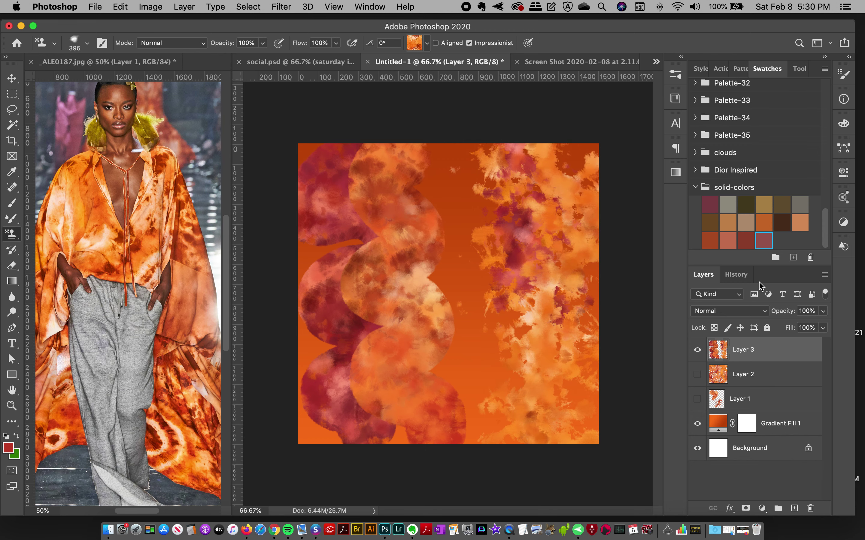
{"action": "left_click", "coordinate": [697, 349]}
Briefly show Layer 2's pattern, hide it again, and switch to social.psd
{"action": "left_click", "coordinate": [697, 374]}
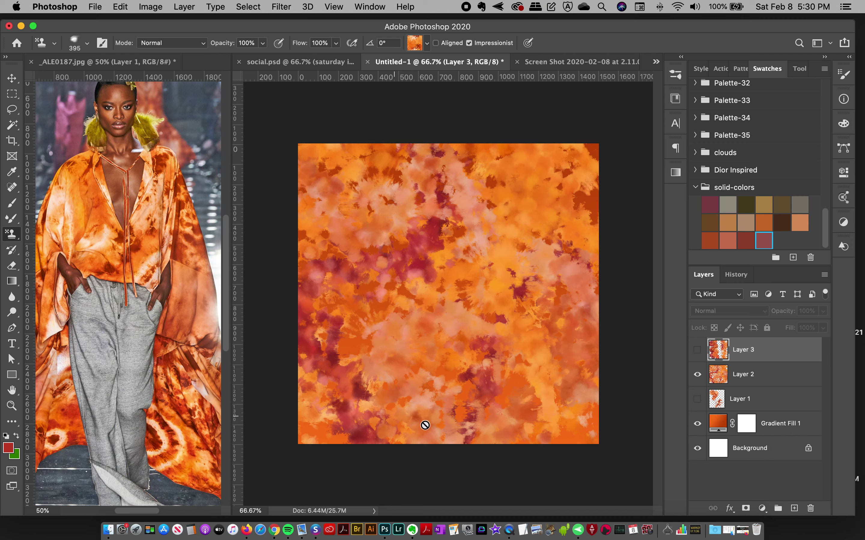
{"action": "left_click", "coordinate": [697, 374]}
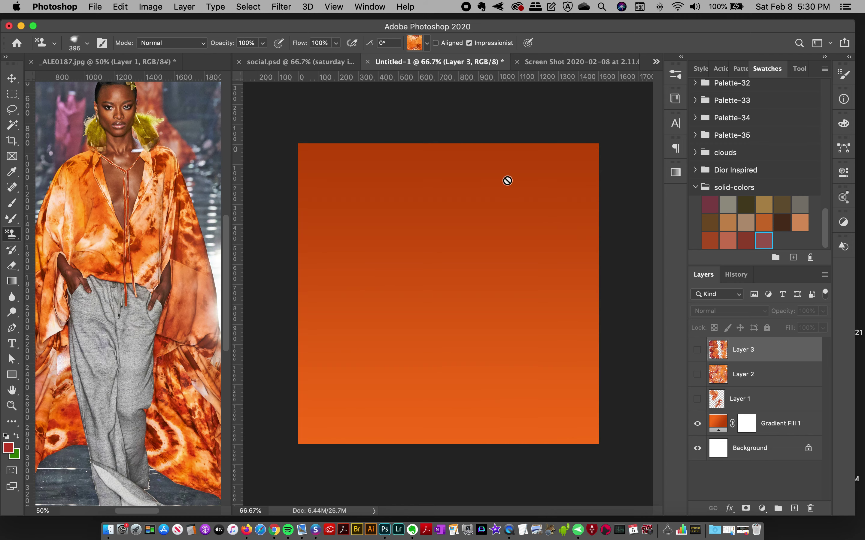
{"action": "left_click", "coordinate": [291, 62]}
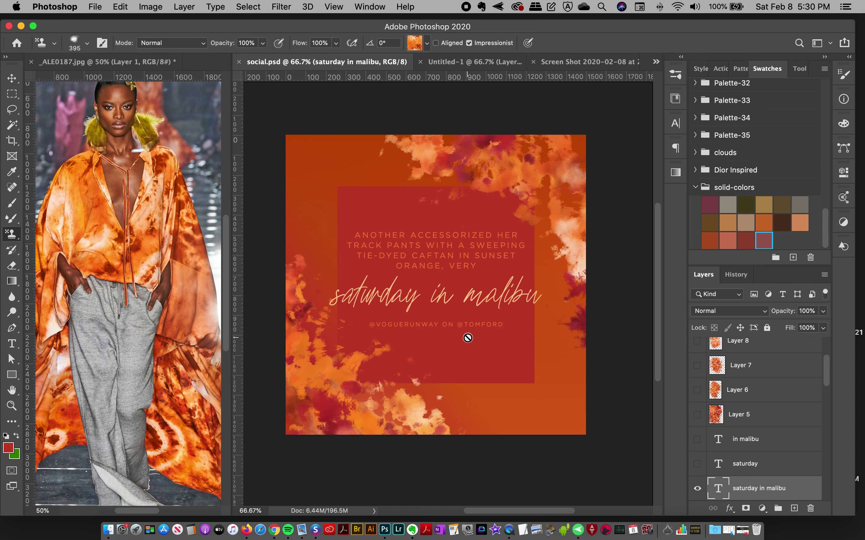
Click into the social.psd paragraph text with the Type tool and commit the edit
{"action": "left_click", "coordinate": [17, 345]}
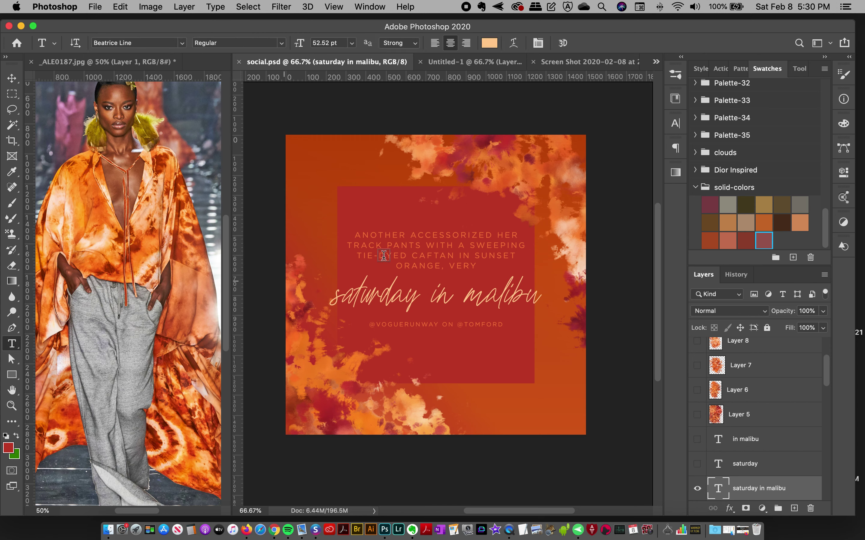
{"action": "left_click", "coordinate": [378, 234]}
{"action": "left_click", "coordinate": [455, 245]}
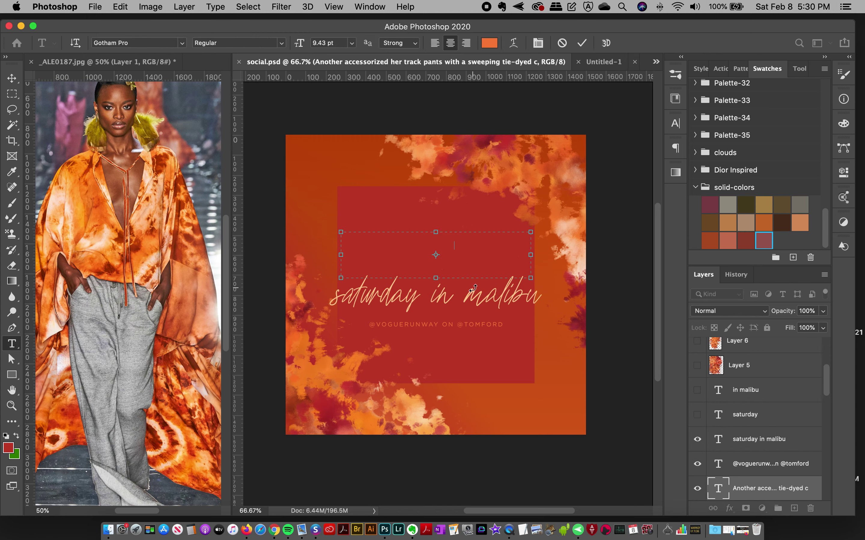
{"action": "left_click", "coordinate": [11, 78]}
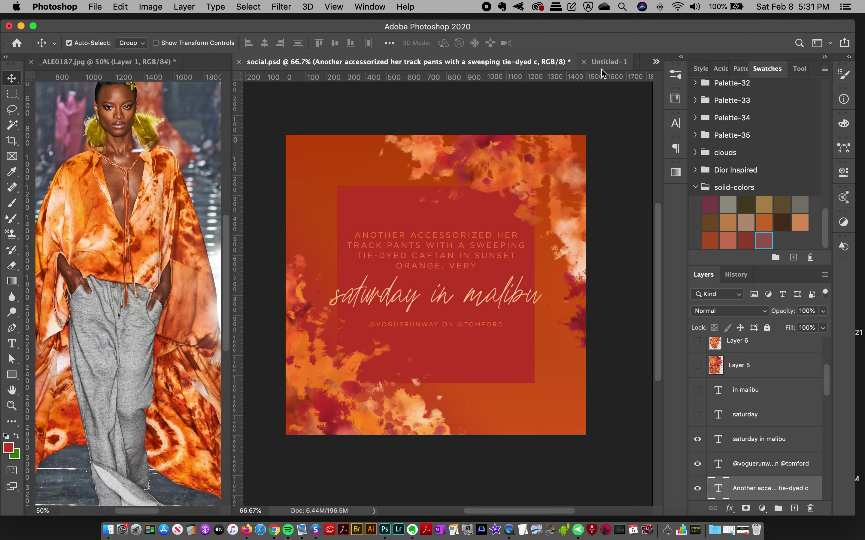
Return to Untitled-1 and select the tie-dye 1 brush preset
{"action": "left_click", "coordinate": [611, 62]}
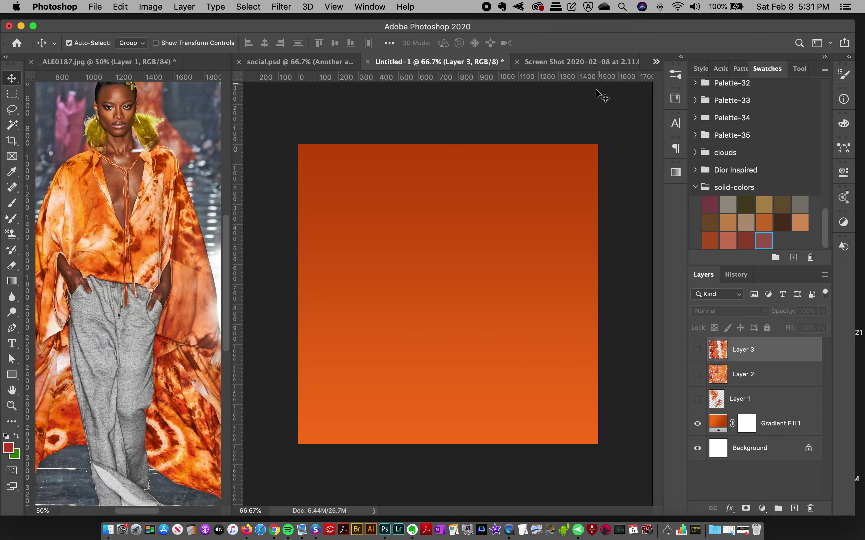
{"action": "left_click", "coordinate": [675, 75]}
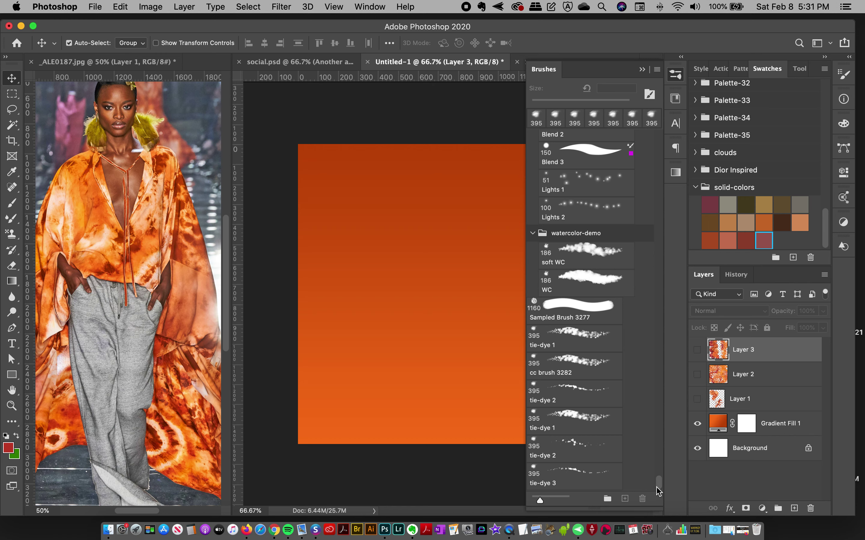
{"action": "left_click", "coordinate": [11, 234]}
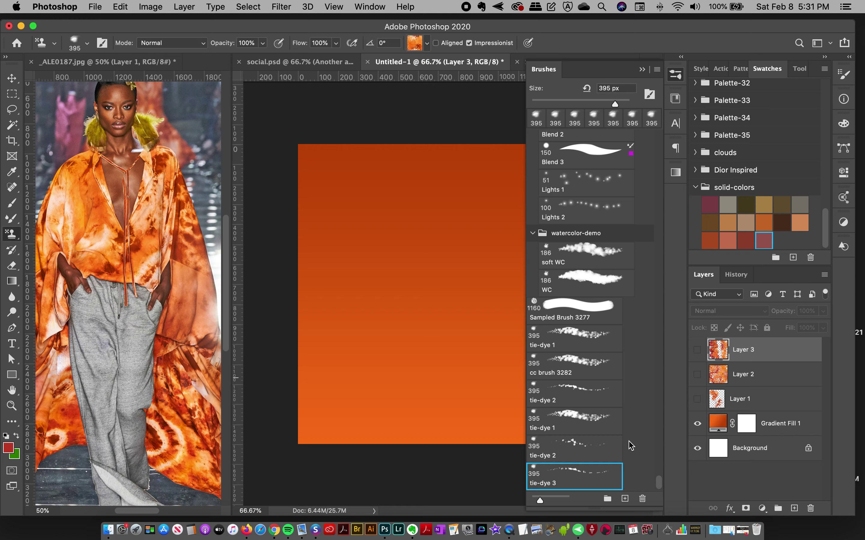
{"action": "left_click", "coordinate": [565, 433]}
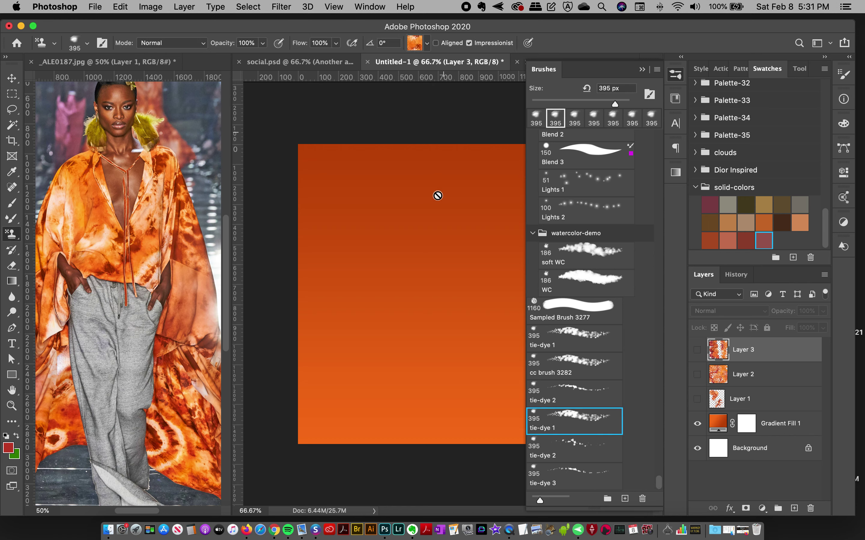
Choose the orange-tiedye fashion-3 pattern and add a new empty Layer 4
{"action": "left_click", "coordinate": [413, 44]}
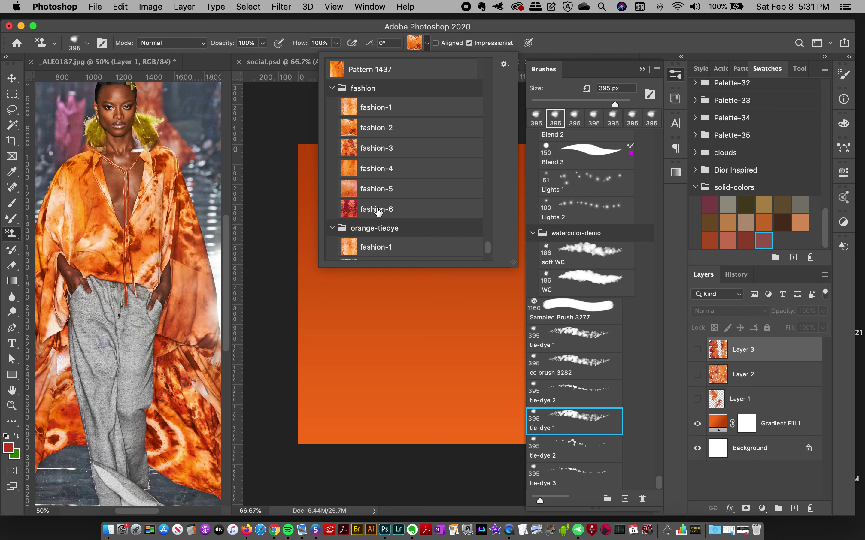
{"action": "scroll", "coordinate": [482, 248], "scroll_direction": "down", "scroll_amount": 5}
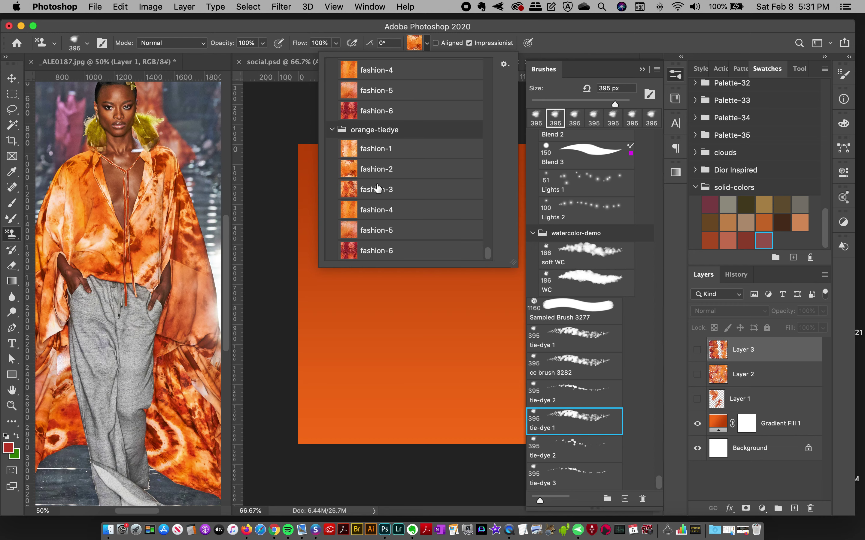
{"action": "left_click", "coordinate": [377, 188]}
{"action": "left_click", "coordinate": [562, 40]}
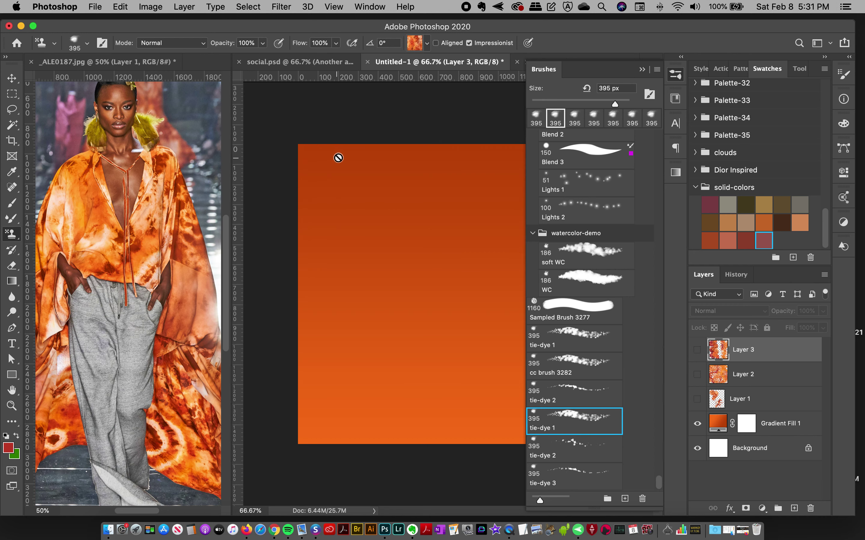
{"action": "left_click", "coordinate": [793, 508]}
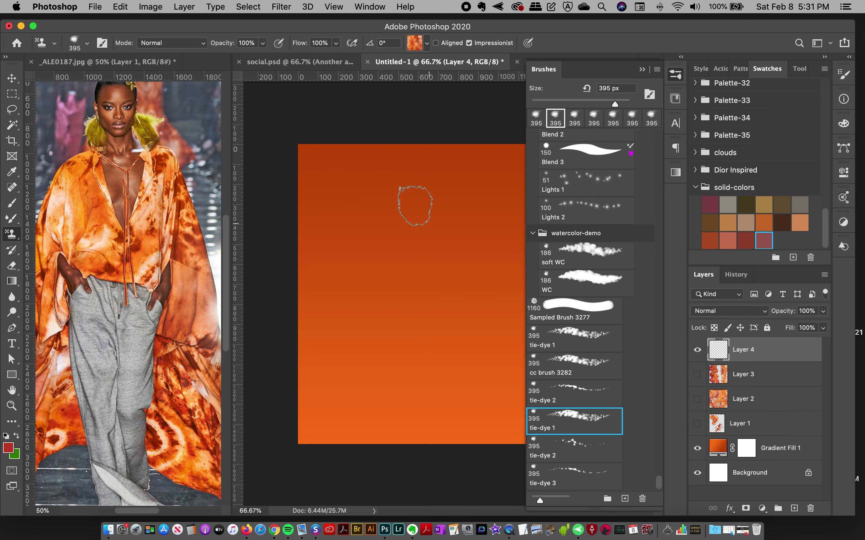
Paint an S-shaped tie-dye 1 blob down the left on Layer 4, hide it, and add new layers
{"action": "mouse_move", "coordinate": [363, 168]}
{"action": "left_mouse_down"}
{"action": "mouse_move", "coordinate": [338, 170]}
{"action": "mouse_move", "coordinate": [332, 193]}
{"action": "mouse_move", "coordinate": [393, 235]}
{"action": "mouse_move", "coordinate": [328, 293]}
{"action": "mouse_move", "coordinate": [398, 343]}
{"action": "mouse_move", "coordinate": [344, 396]}
{"action": "mouse_move", "coordinate": [361, 418]}
{"action": "mouse_move", "coordinate": [357, 404]}
{"action": "left_mouse_up"}
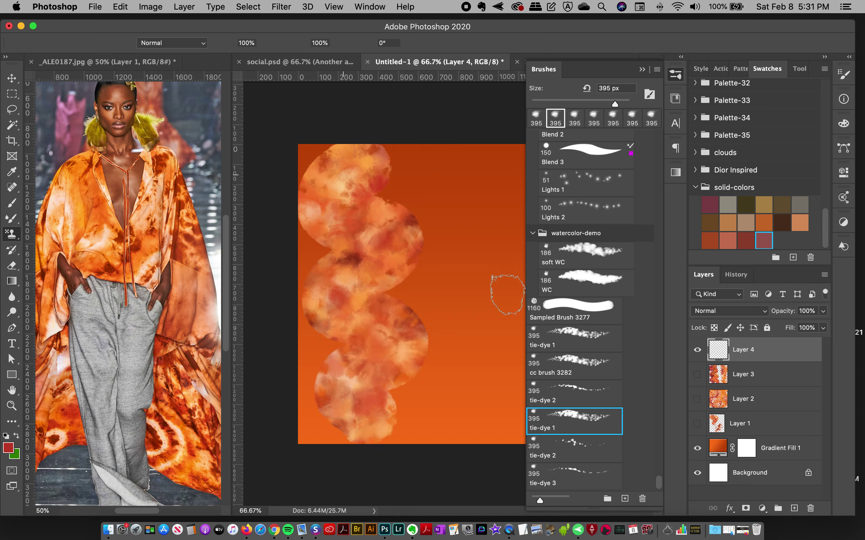
{"action": "left_click", "coordinate": [697, 350]}
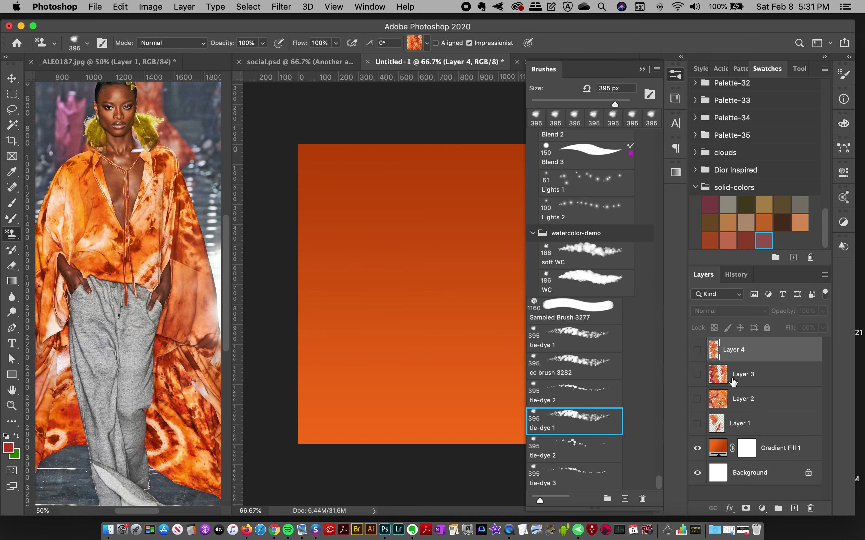
{"action": "left_click", "coordinate": [793, 509]}
{"action": "left_click", "coordinate": [794, 508]}
Paint a tie-dye 2 streak down the left on Layer 6, hide it, add Layer 7, and select tie-dye 3
{"action": "left_click", "coordinate": [579, 448]}
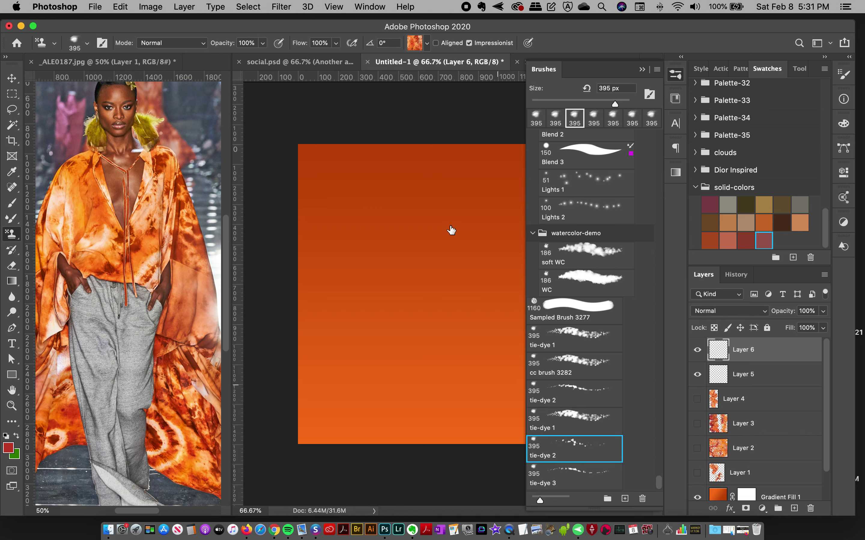
{"action": "mouse_move", "coordinate": [364, 132]}
{"action": "left_mouse_down"}
{"action": "mouse_move", "coordinate": [337, 253]}
{"action": "mouse_move", "coordinate": [354, 352]}
{"action": "mouse_move", "coordinate": [340, 393]}
{"action": "mouse_move", "coordinate": [375, 447]}
{"action": "left_mouse_up"}
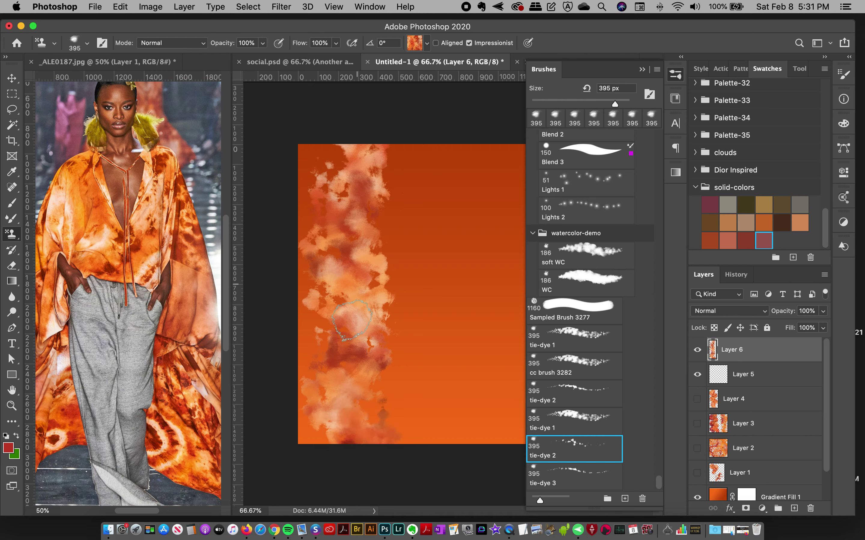
{"action": "left_click", "coordinate": [793, 510]}
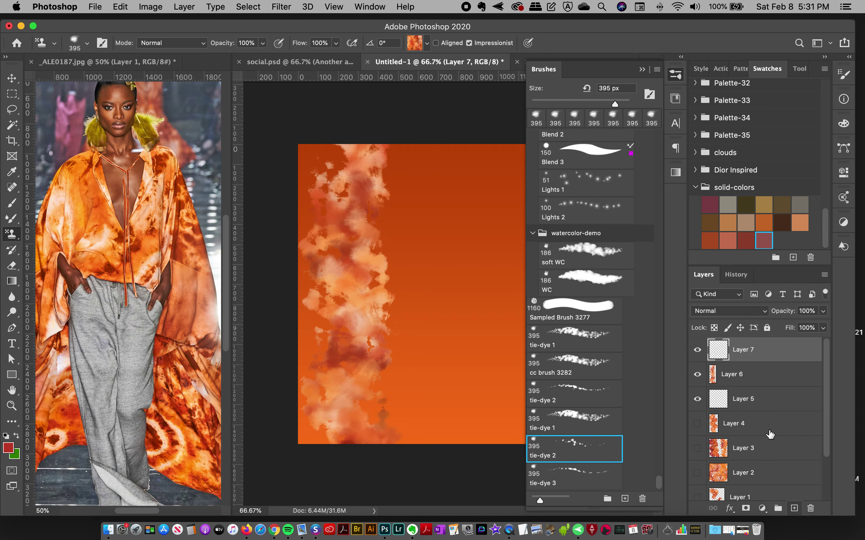
{"action": "left_click", "coordinate": [697, 374]}
{"action": "left_click", "coordinate": [576, 475]}
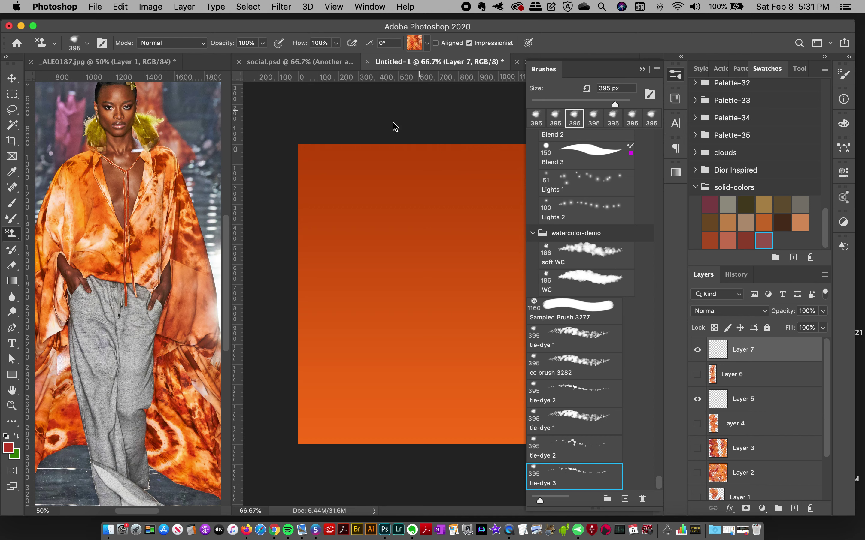
Paint a vertical tie-dye 3 stroke down the canvas's left half, undoing an initial diagonal stroke
{"action": "mouse_move", "coordinate": [378, 147]}
{"action": "left_mouse_down"}
{"action": "mouse_move", "coordinate": [367, 183]}
{"action": "mouse_move", "coordinate": [379, 167]}
{"action": "left_mouse_up"}
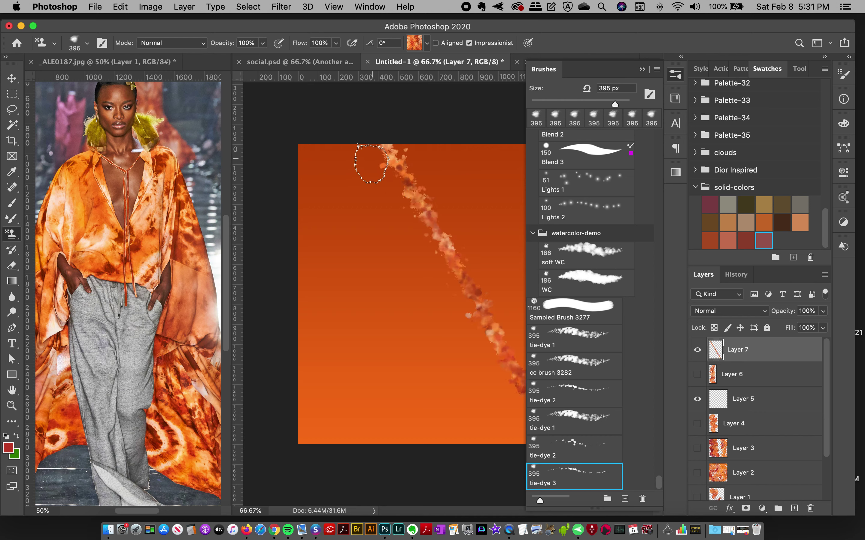
{"action": "key", "text": "super+z"}
{"action": "mouse_move", "coordinate": [363, 122]}
{"action": "left_mouse_down"}
{"action": "mouse_move", "coordinate": [348, 220]}
{"action": "mouse_move", "coordinate": [379, 300]}
{"action": "mouse_move", "coordinate": [351, 351]}
{"action": "mouse_move", "coordinate": [384, 389]}
{"action": "mouse_move", "coordinate": [389, 442]}
{"action": "left_mouse_up"}
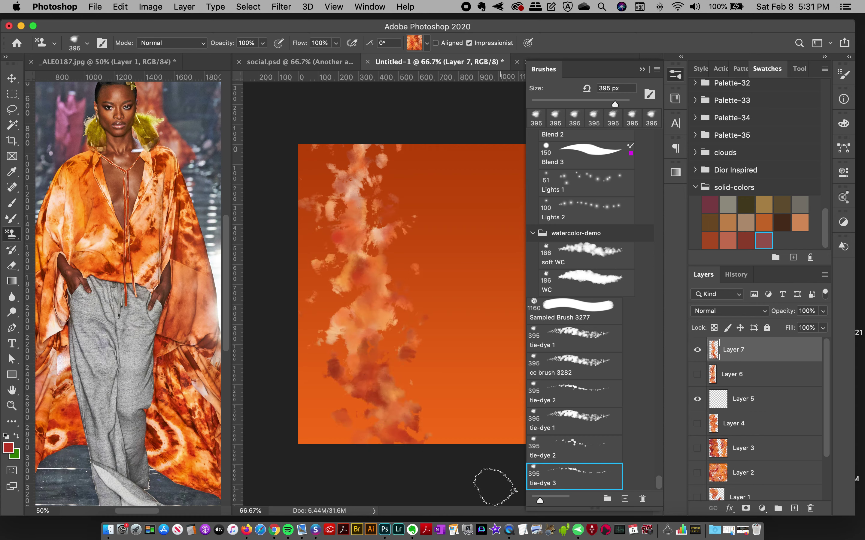
{"action": "left_click", "coordinate": [676, 75]}
Paint orange tie-dye on the top right and left edge, then red fashion-6 pattern over the upper left
{"action": "mouse_move", "coordinate": [517, 121]}
{"action": "left_mouse_down"}
{"action": "mouse_move", "coordinate": [518, 154]}
{"action": "mouse_move", "coordinate": [560, 169]}
{"action": "mouse_move", "coordinate": [560, 202]}
{"action": "mouse_move", "coordinate": [613, 270]}
{"action": "left_mouse_up"}
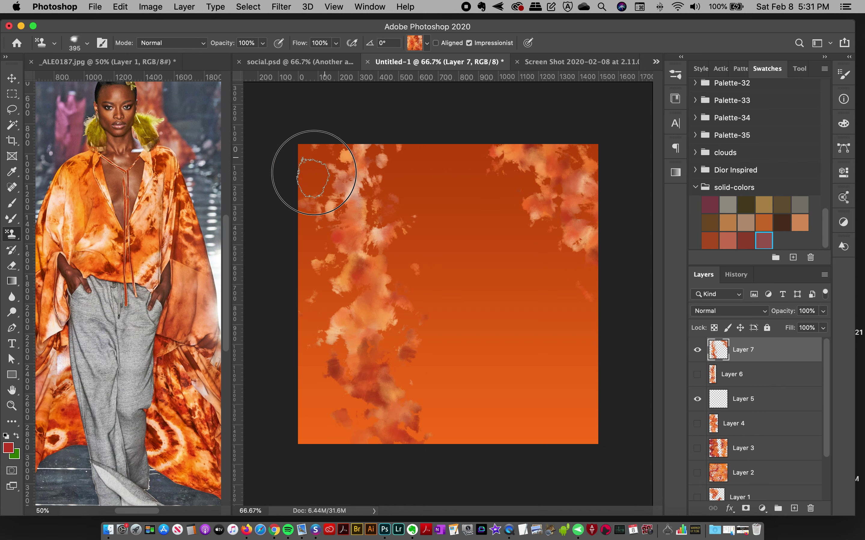
{"action": "left_click_drag", "start_coordinate": [313, 173], "coordinate": [303, 366]}
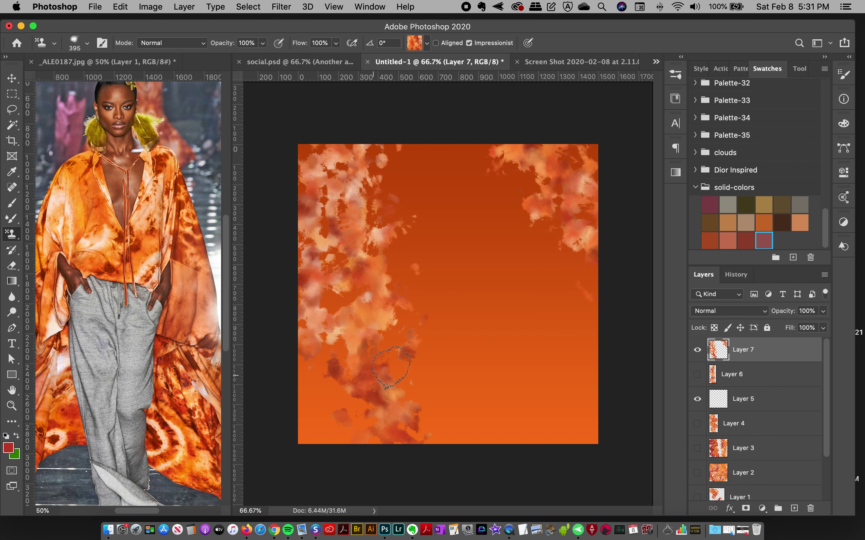
{"action": "left_click", "coordinate": [413, 43]}
{"action": "left_click", "coordinate": [389, 231]}
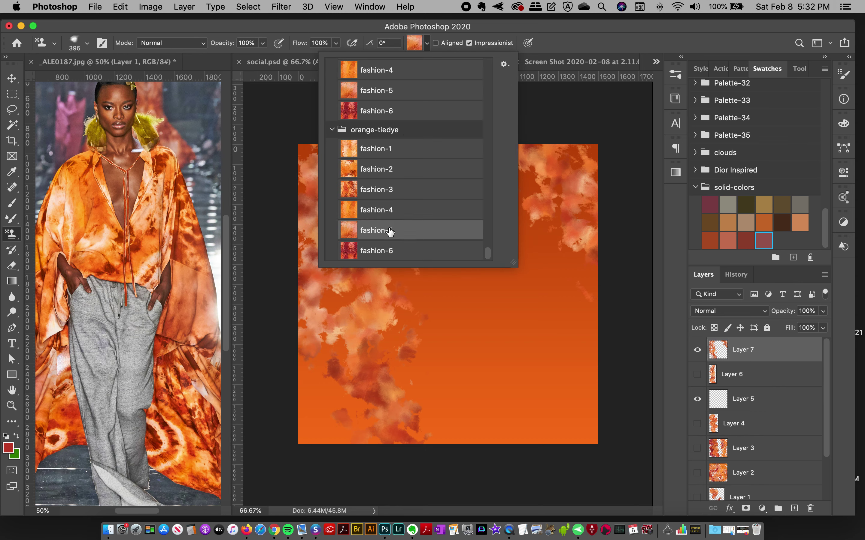
{"action": "left_click", "coordinate": [386, 250]}
{"action": "left_click", "coordinate": [553, 35]}
{"action": "mouse_move", "coordinate": [359, 143]}
{"action": "left_mouse_down"}
{"action": "mouse_move", "coordinate": [346, 168]}
{"action": "mouse_move", "coordinate": [353, 226]}
{"action": "mouse_move", "coordinate": [310, 275]}
{"action": "mouse_move", "coordinate": [302, 305]}
{"action": "mouse_move", "coordinate": [320, 326]}
{"action": "mouse_move", "coordinate": [349, 326]}
{"action": "mouse_move", "coordinate": [410, 172]}
{"action": "mouse_move", "coordinate": [450, 135]}
{"action": "left_mouse_up"}
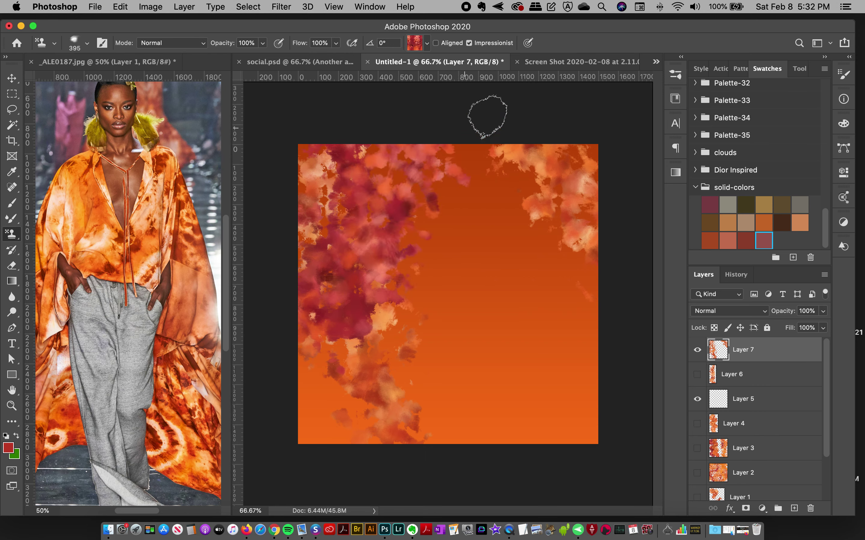